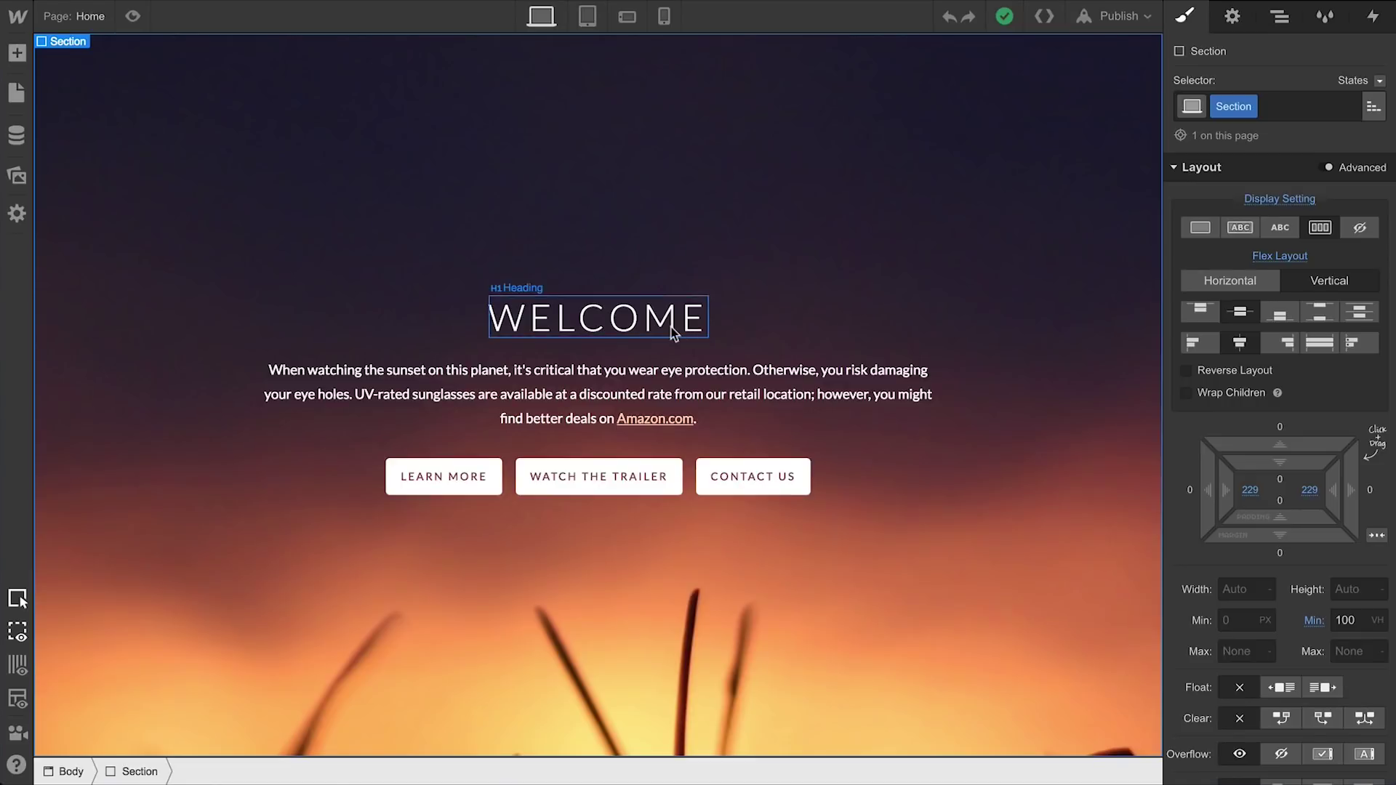
# - Copy the WELCOME heading and paste it into the Destination Project's beach section
pyautogui.click(670, 328)
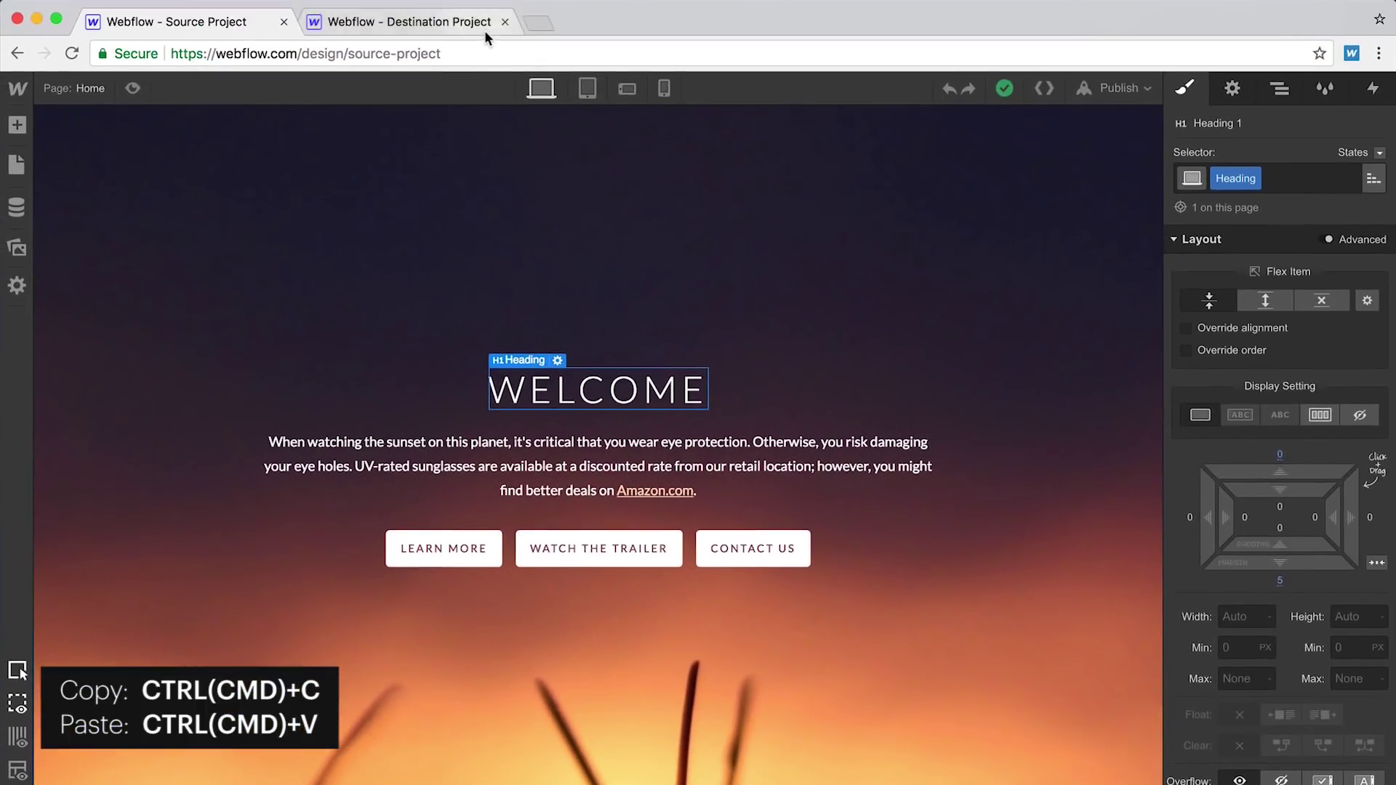
pyautogui.click(485, 33)
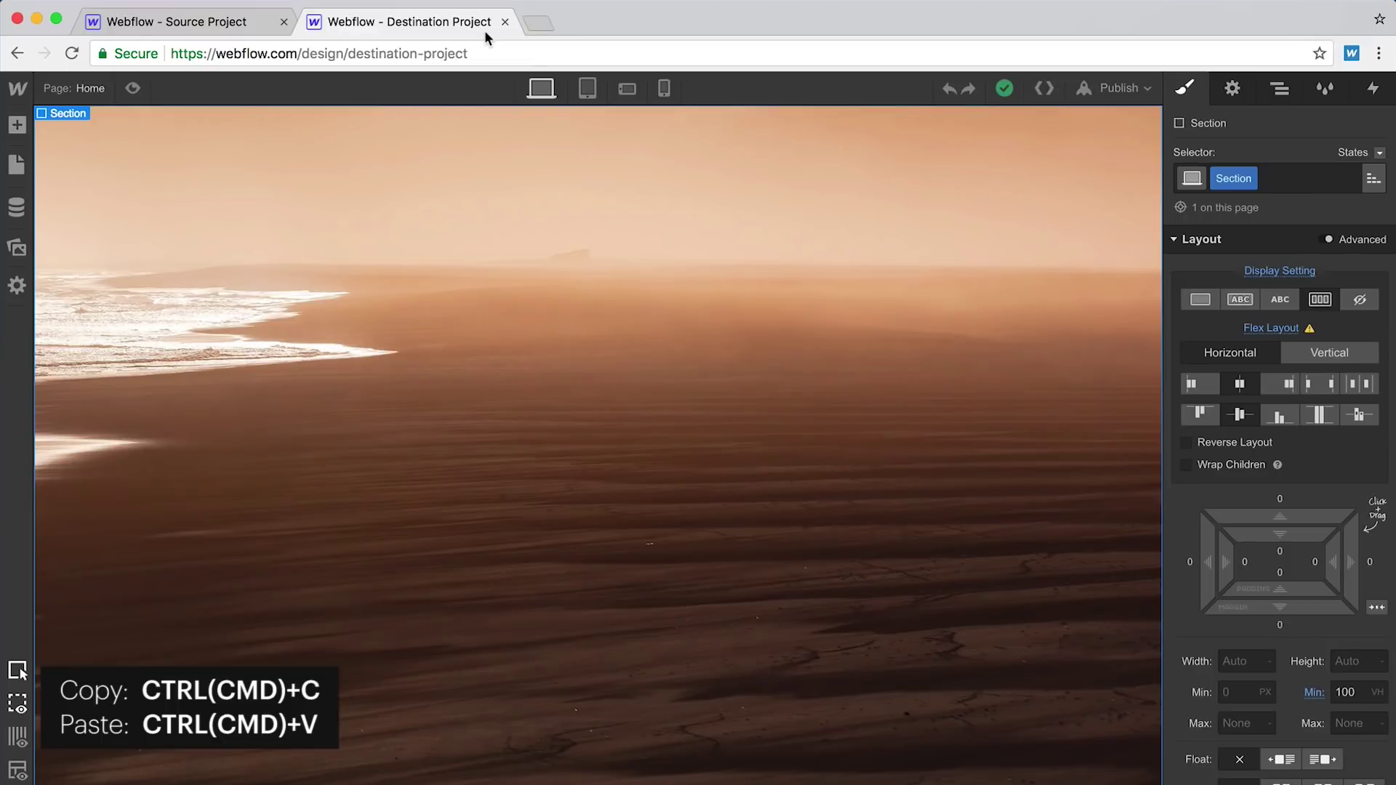
pyautogui.press('super+v')
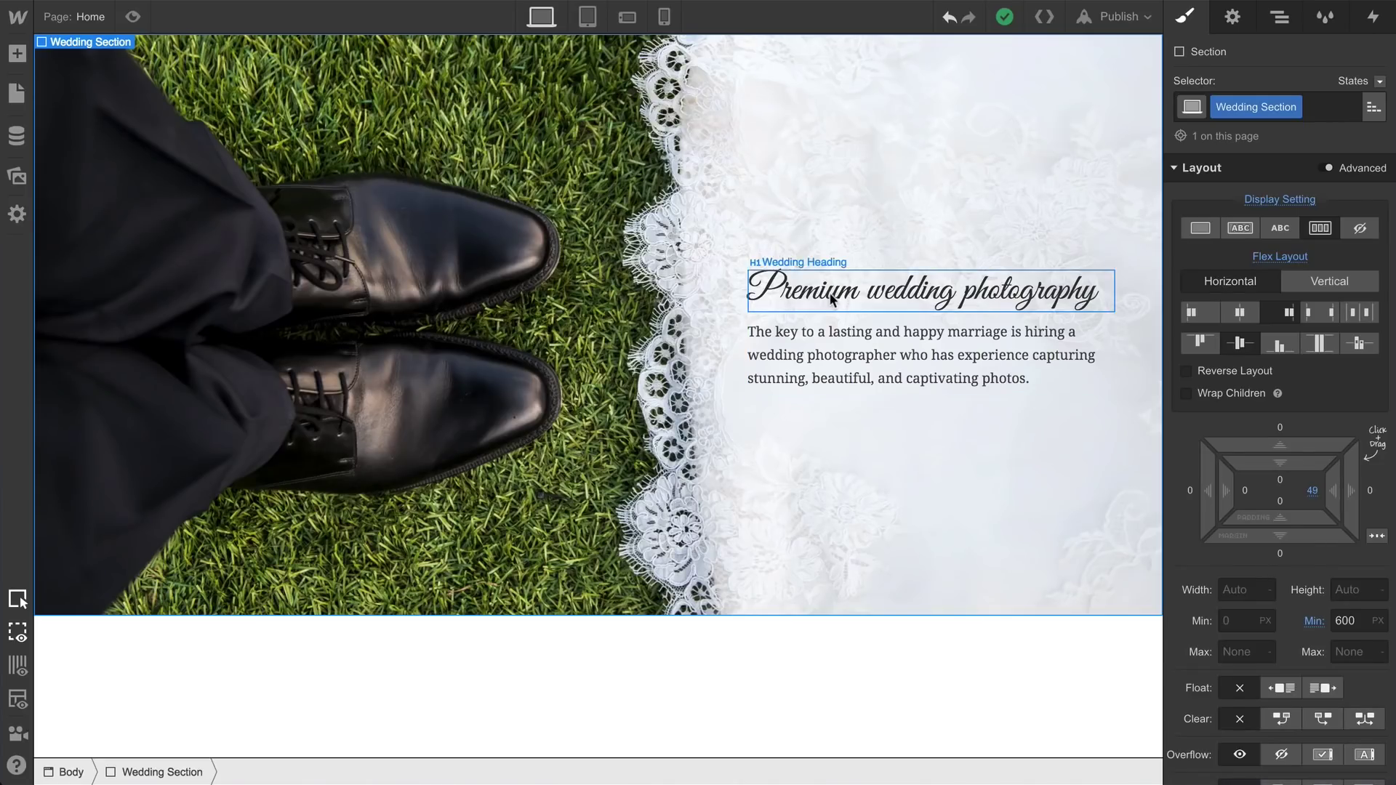
# - Check the Wedding Heading and Paragraph styles, then select the whole Wedding Section to copy
pyautogui.click(831, 298)
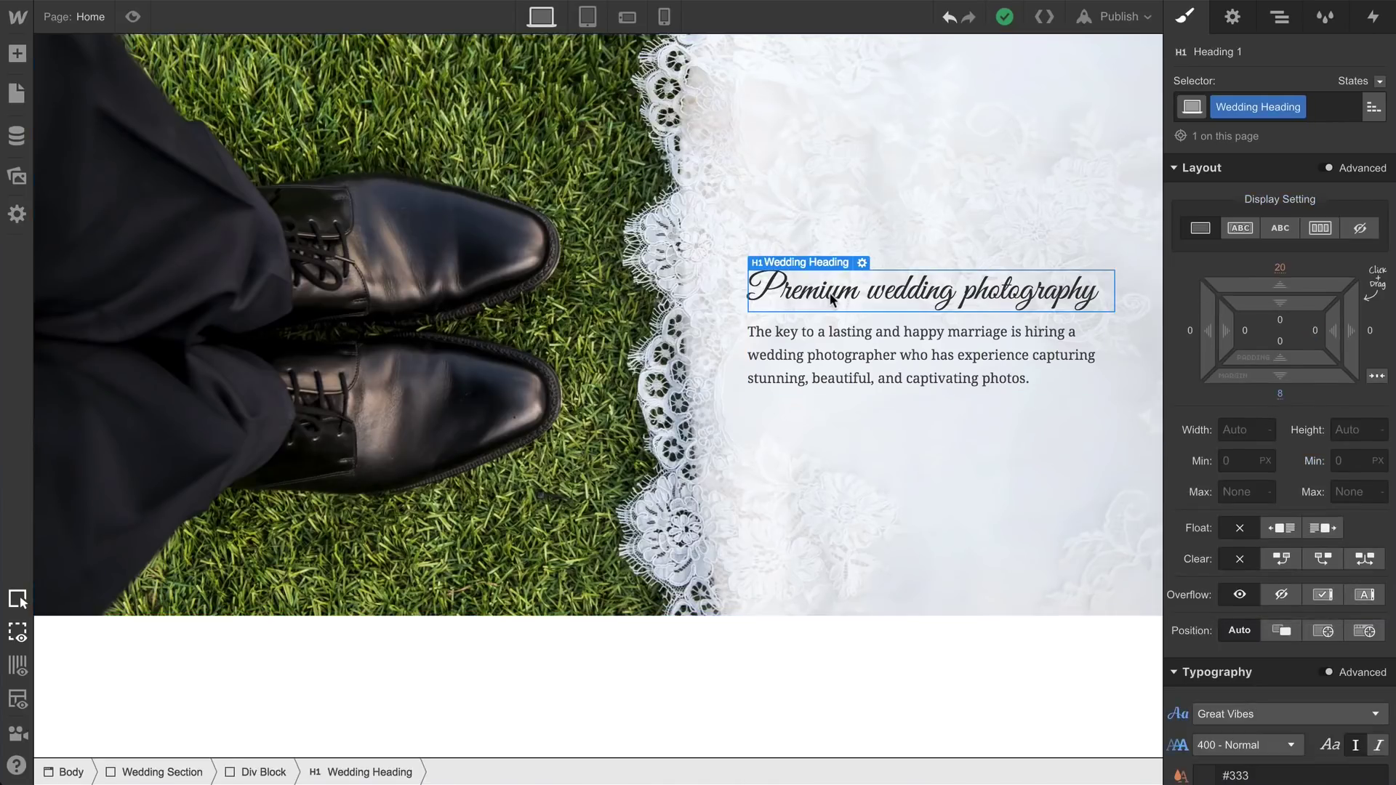
pyautogui.click(846, 353)
pyautogui.scroll(-5, 1167, 390)
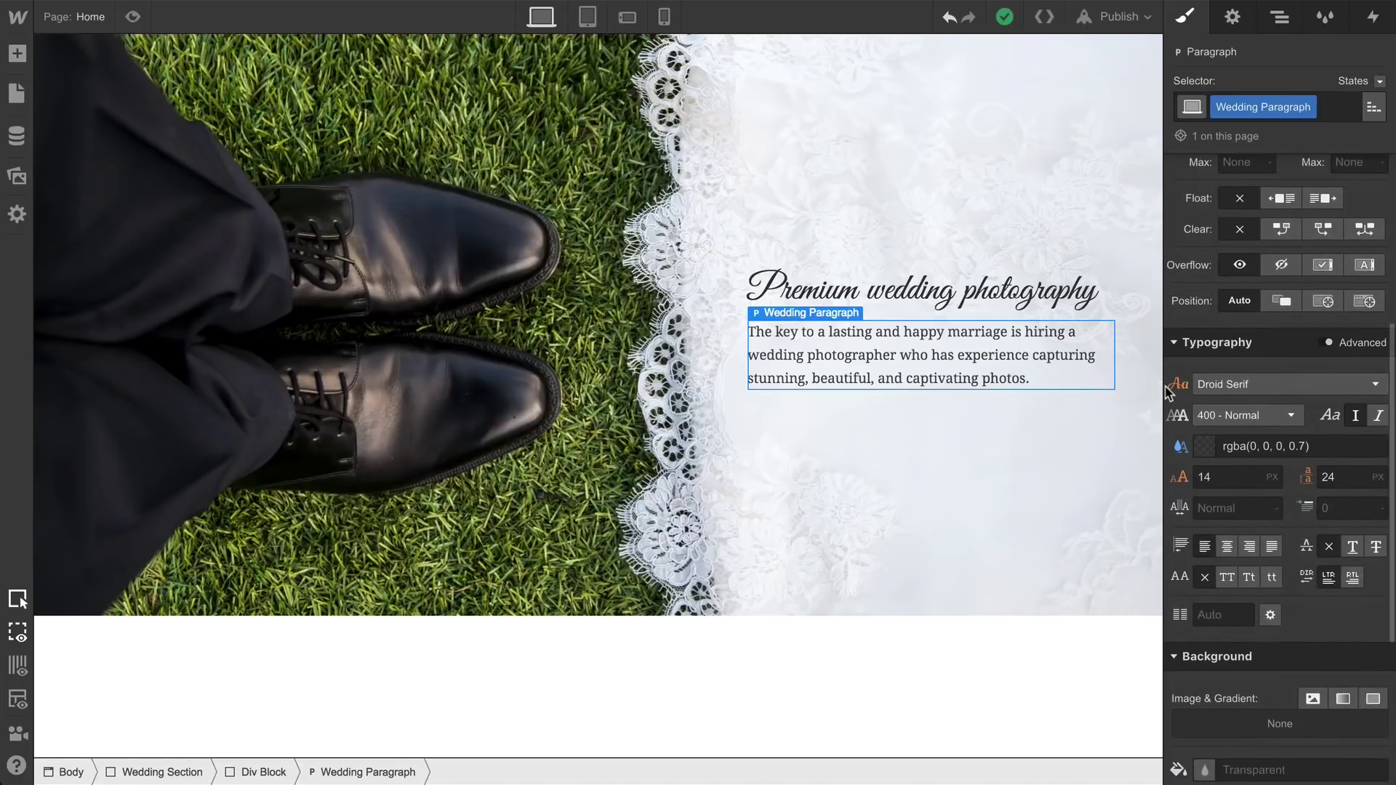
pyautogui.click(941, 187)
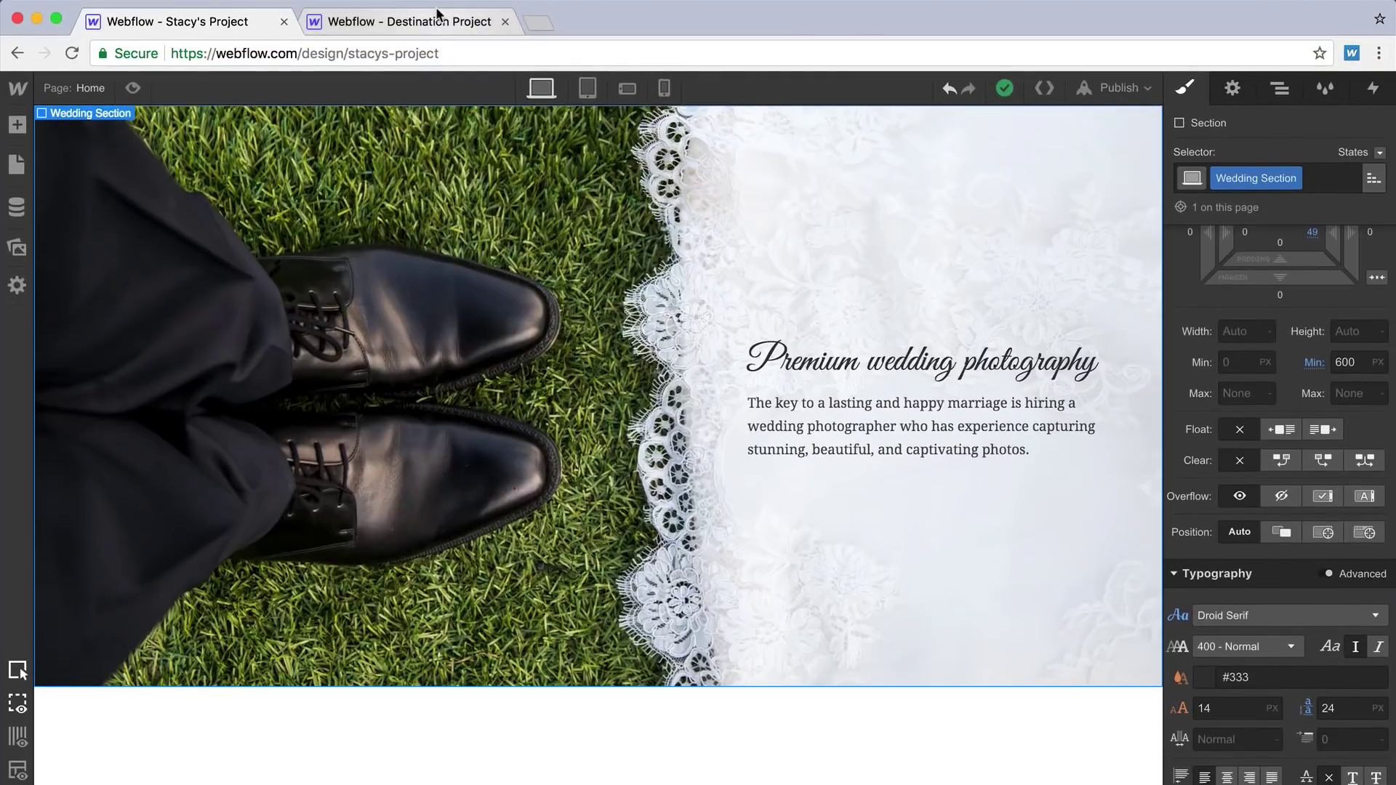
# - Verify the pasted Wedding Section on Photography kept its text styles and background image
pyautogui.click(437, 19)
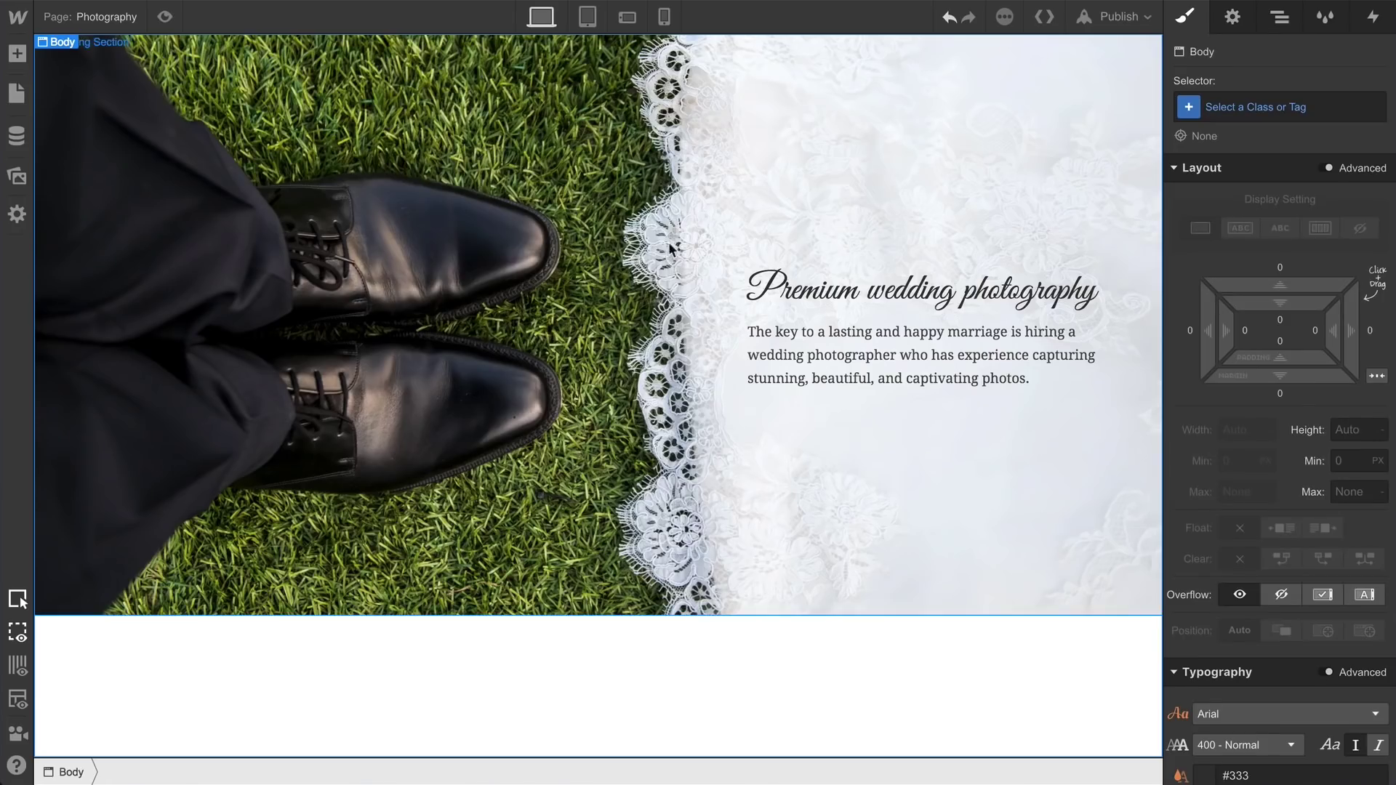
pyautogui.click(772, 366)
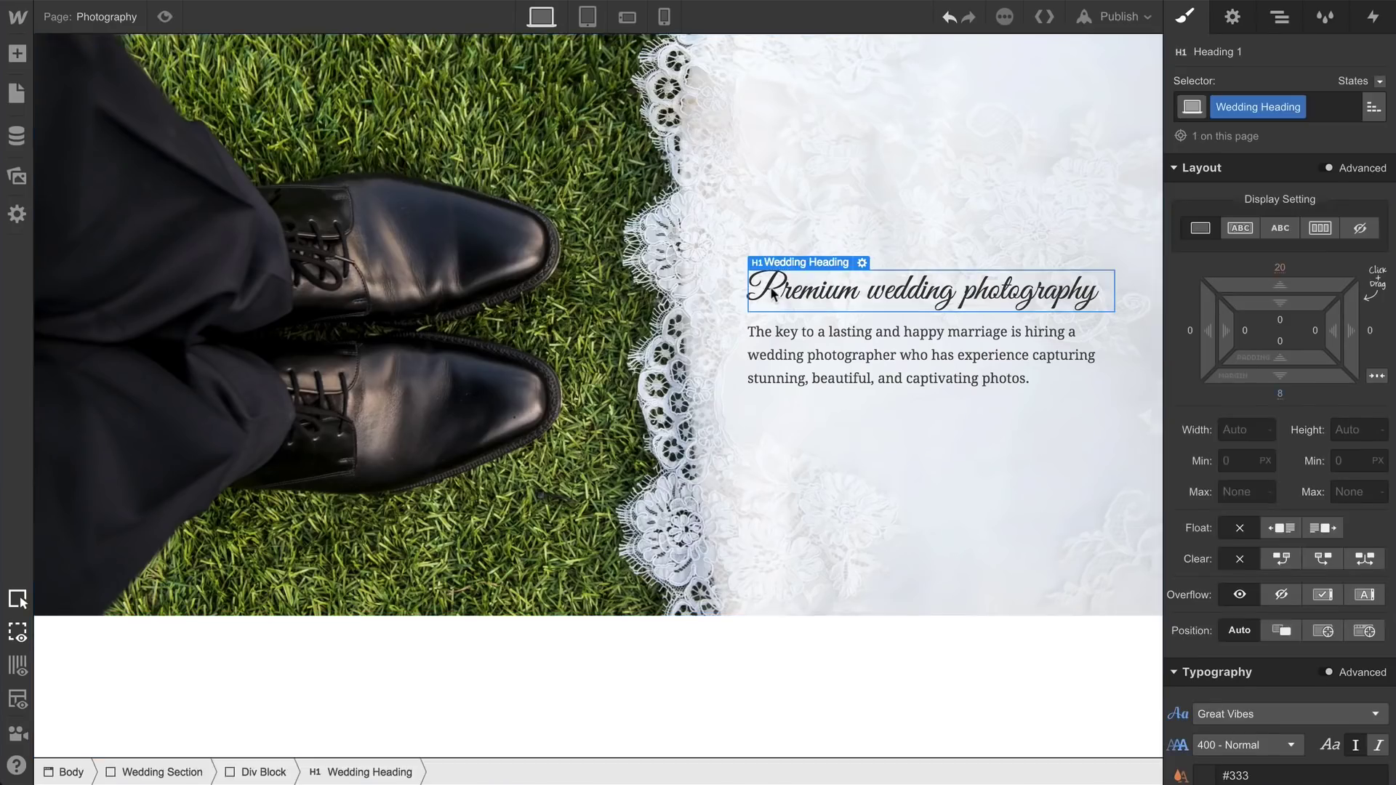
pyautogui.click(812, 350)
pyautogui.scroll(-1, 1184, 420)
pyautogui.scroll(-8, 1186, 422)
pyautogui.click(1101, 447)
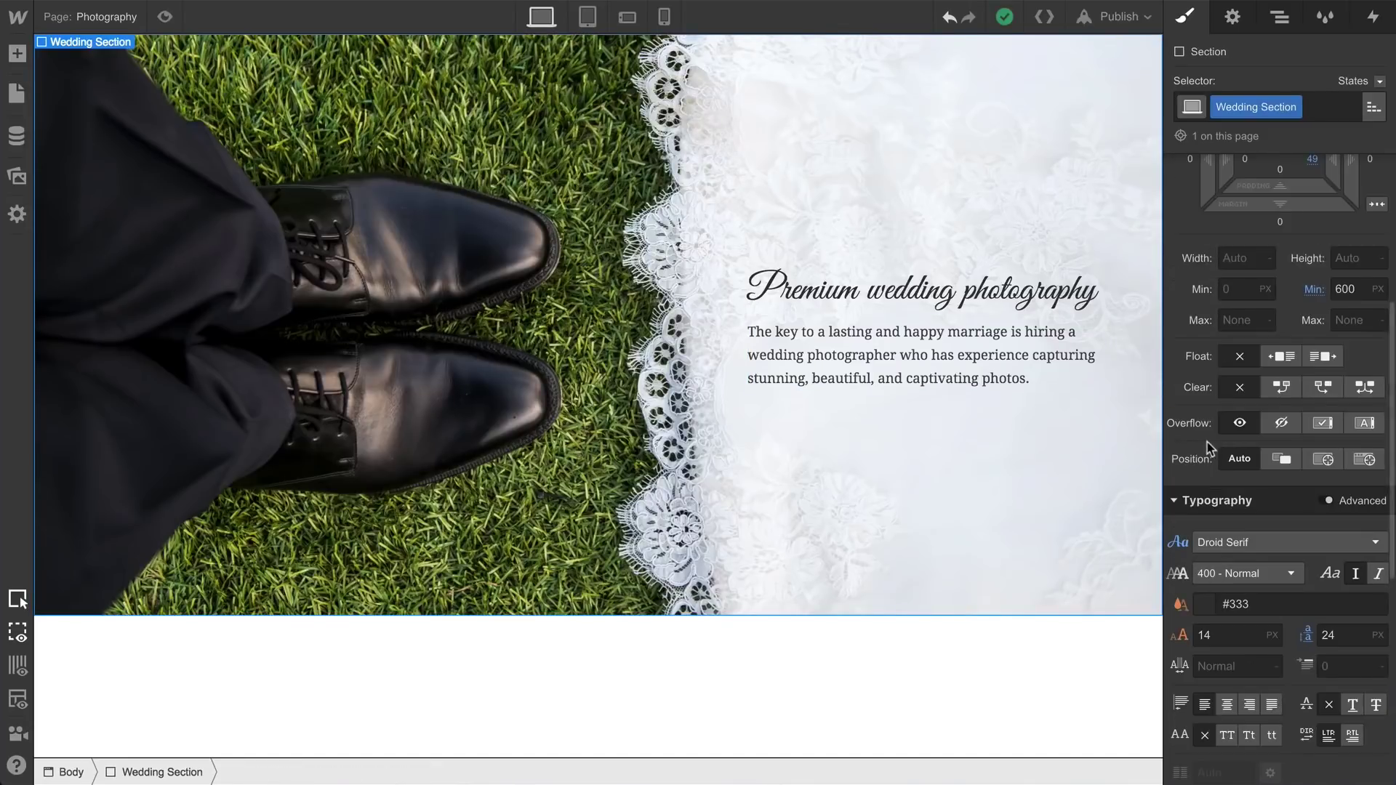
pyautogui.scroll(-10, 1208, 446)
pyautogui.click(1285, 528)
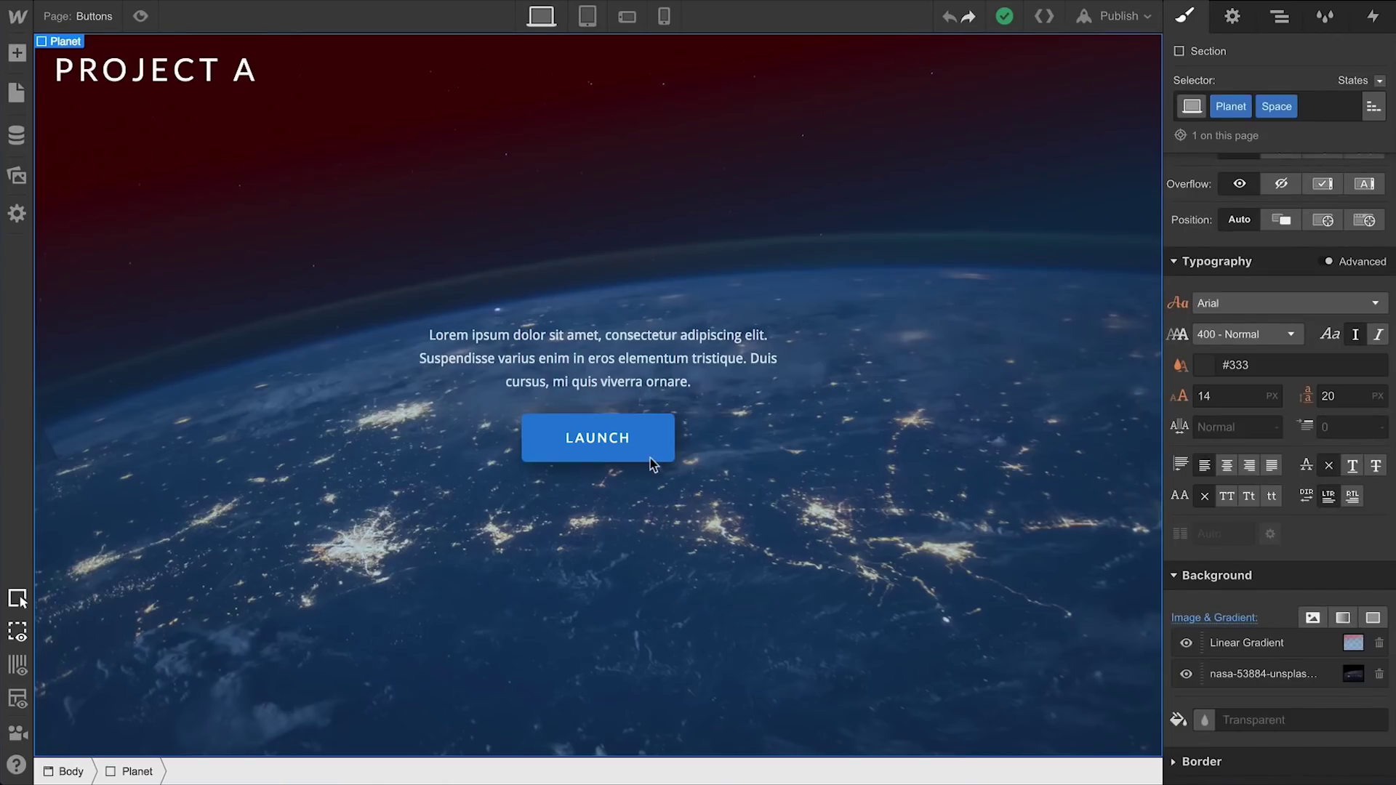
# - Recolour the LAUNCH button from blue to dark red and paste it into the Destination Project
pyautogui.click(645, 451)
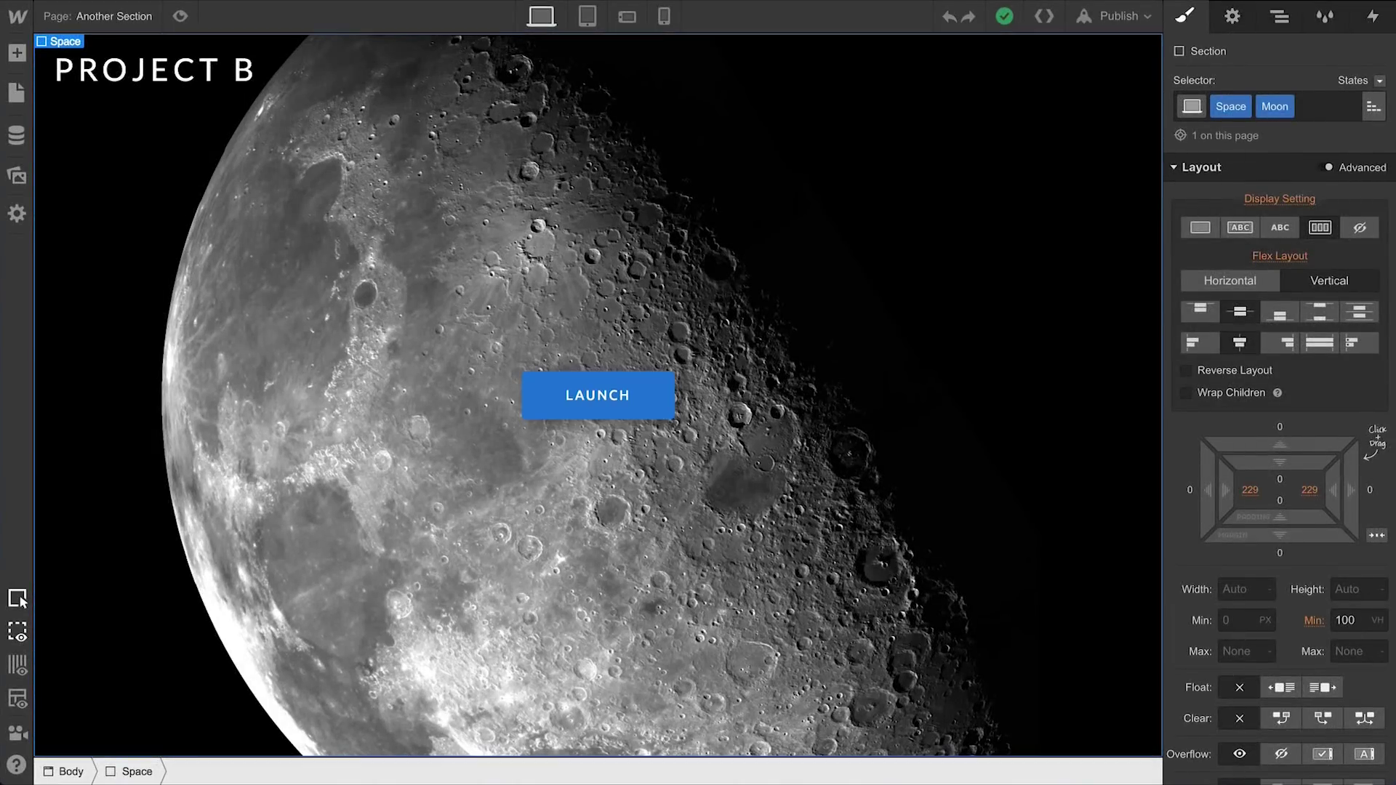
pyautogui.click(552, 399)
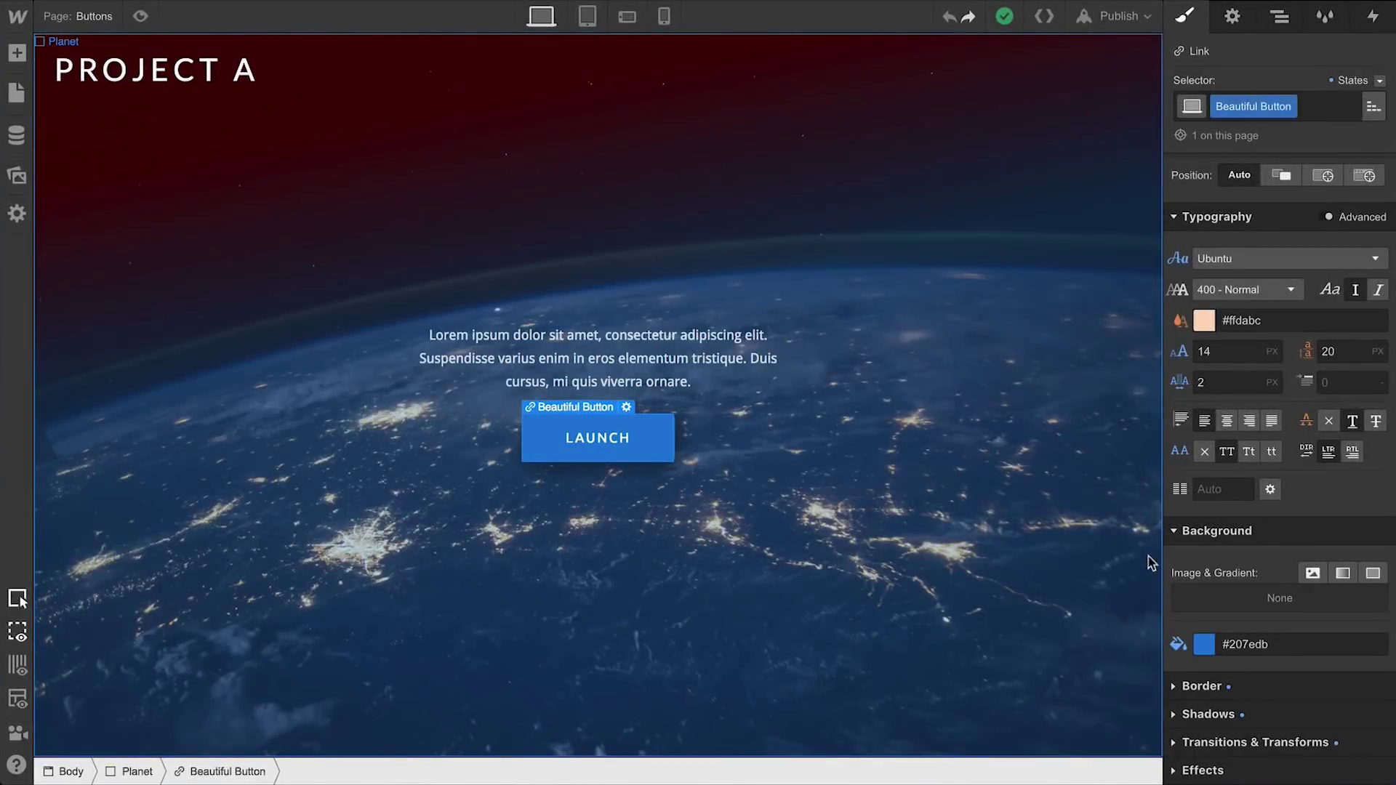
pyautogui.click(1205, 644)
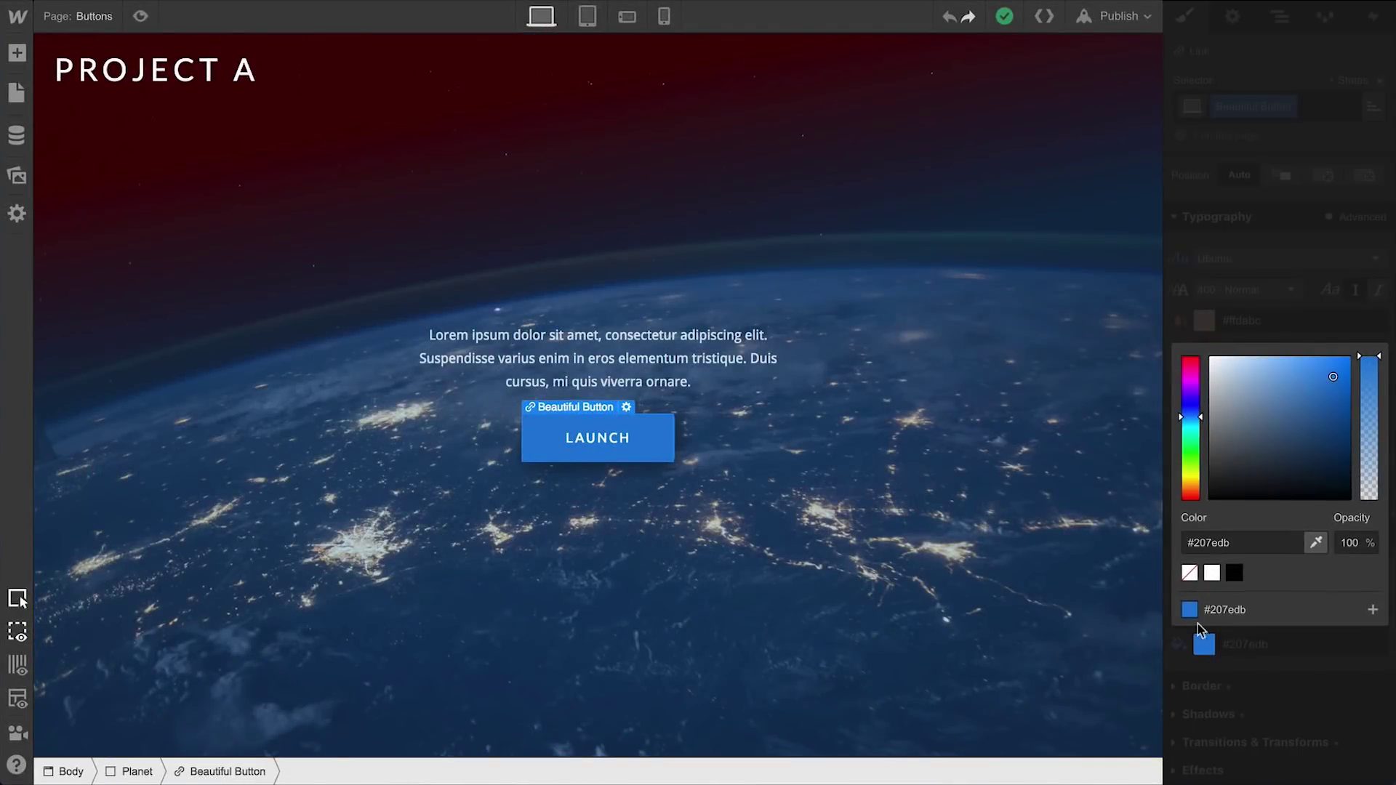
pyautogui.moveTo(1186, 402); pyautogui.dragTo(1192, 354)
pyautogui.moveTo(1299, 425); pyautogui.dragTo(1317, 461)
pyautogui.click(957, 416)
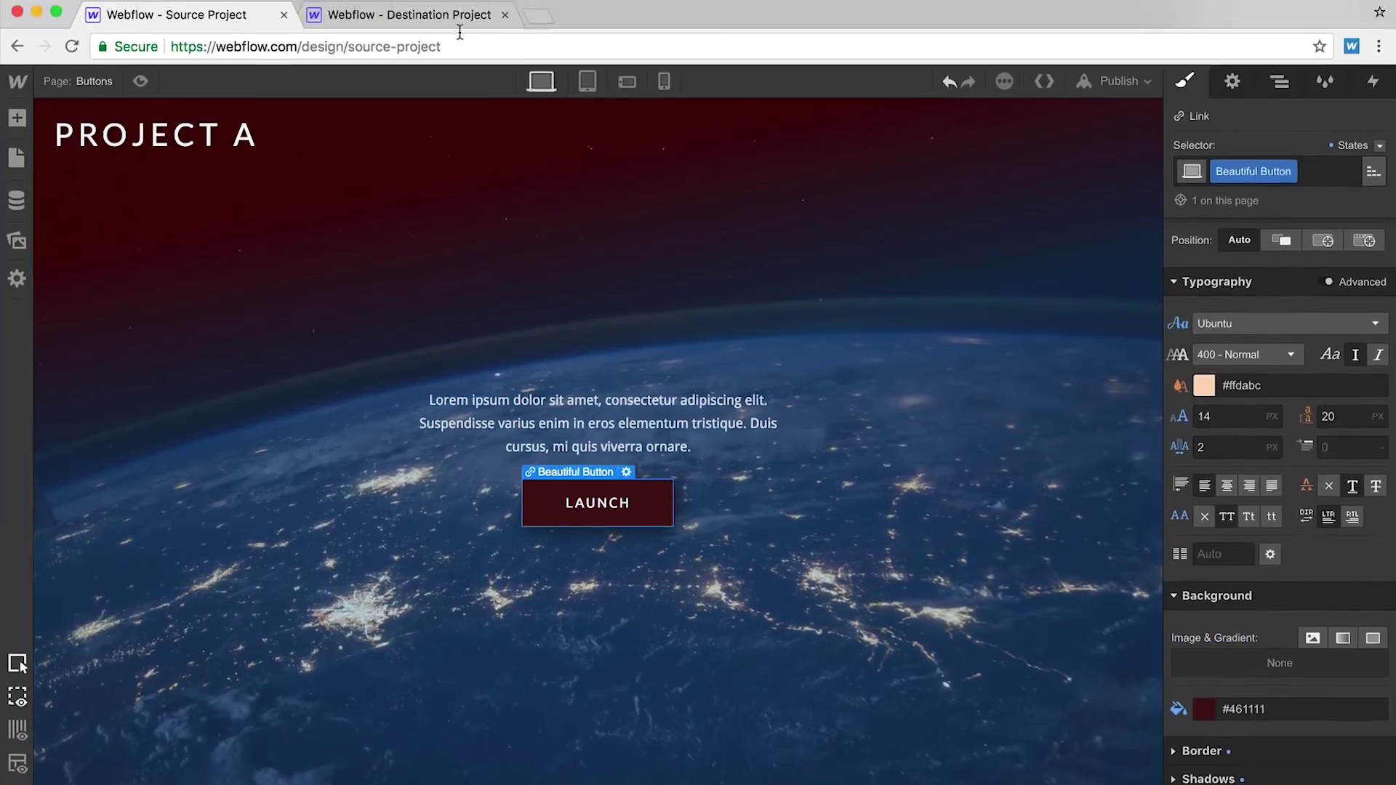
pyautogui.click(452, 18)
pyautogui.press('super+v')
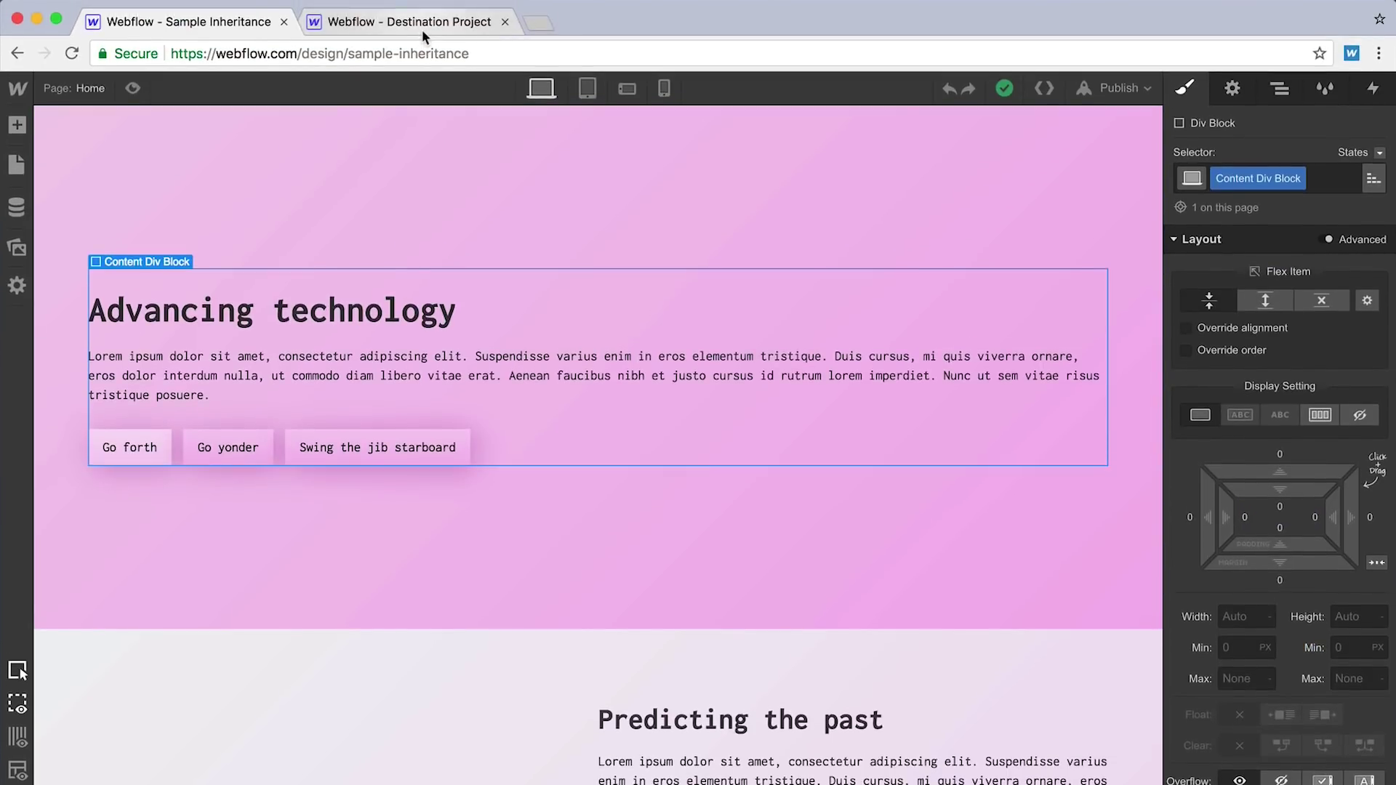
# - Paste the Advancing technology block into the Dance Section and check where its heading font comes from
pyautogui.click(422, 30)
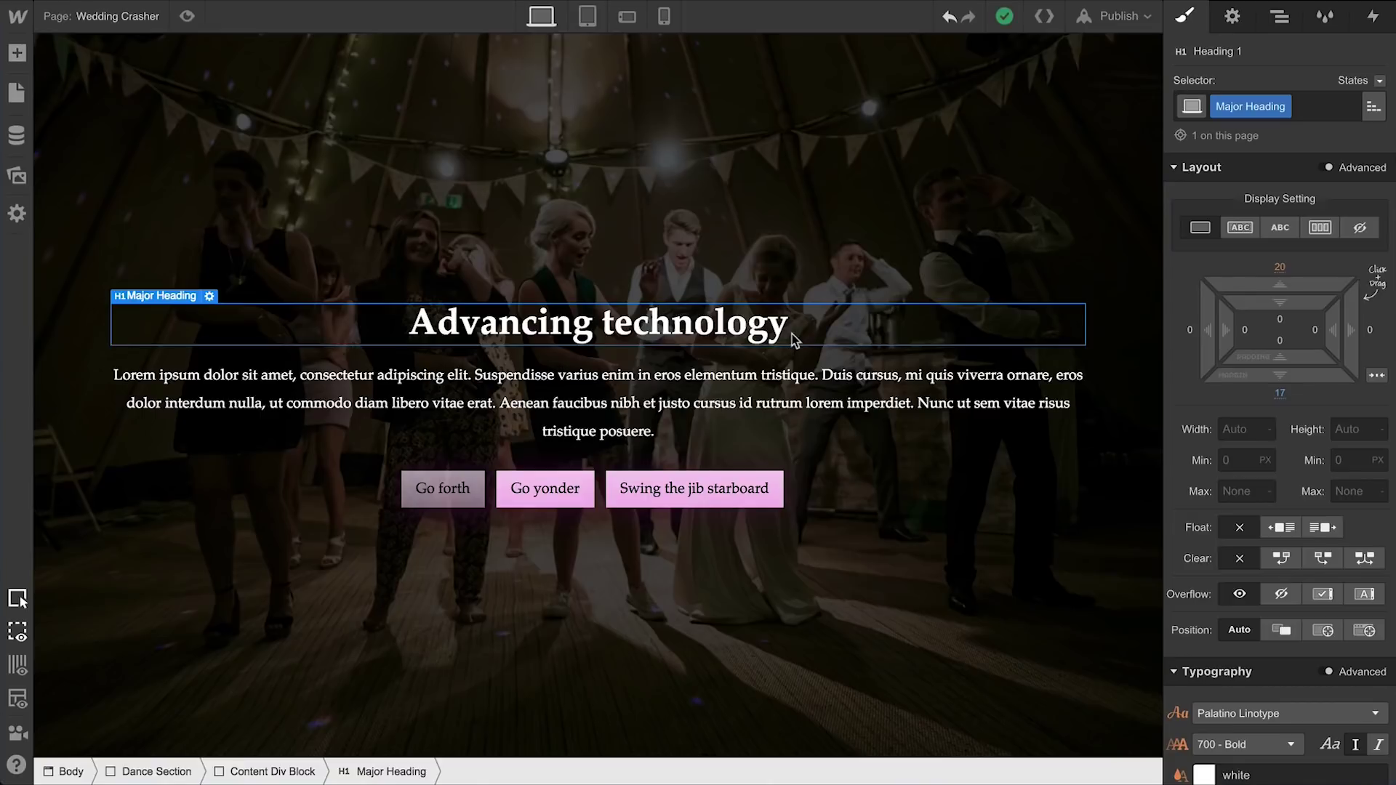
pyautogui.scroll(-5, 1249, 553)
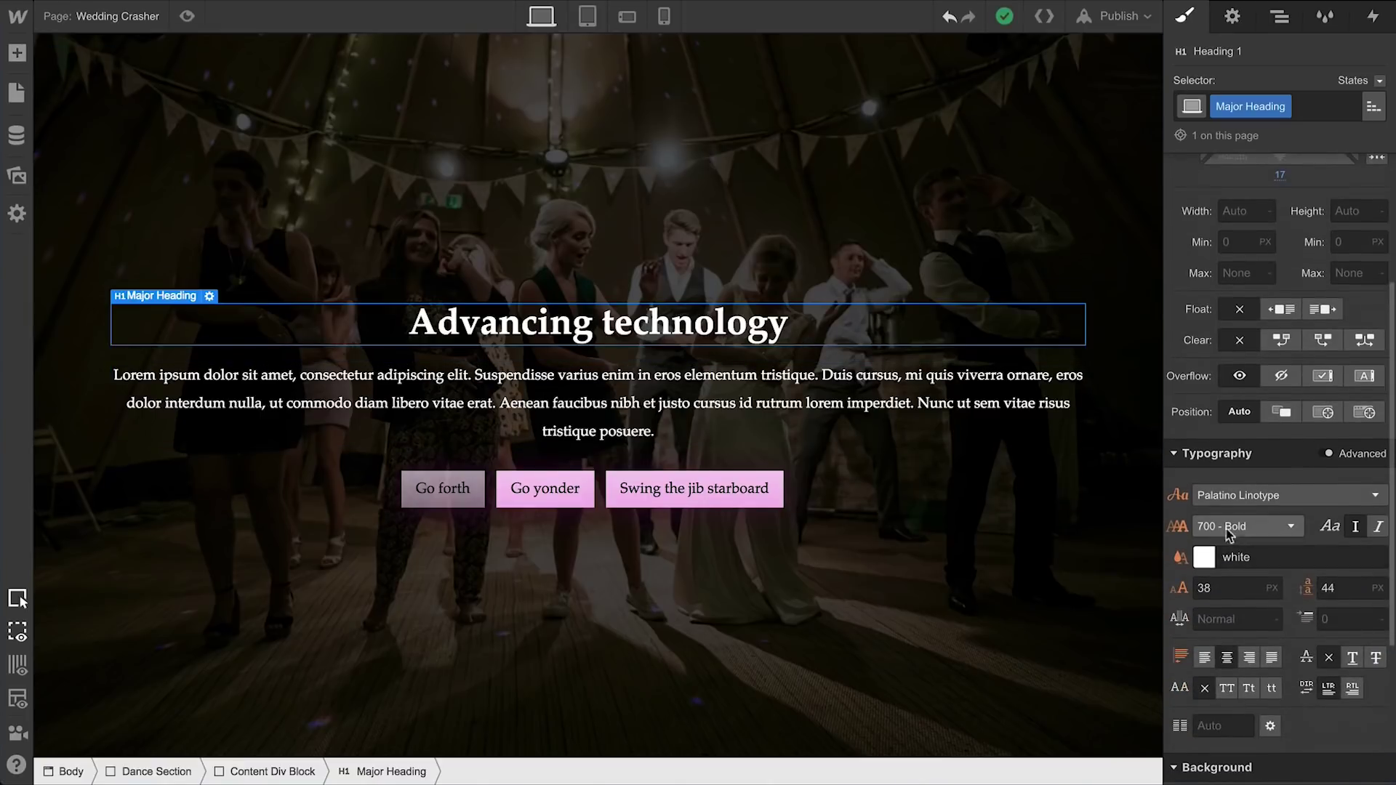
pyautogui.click(1181, 495)
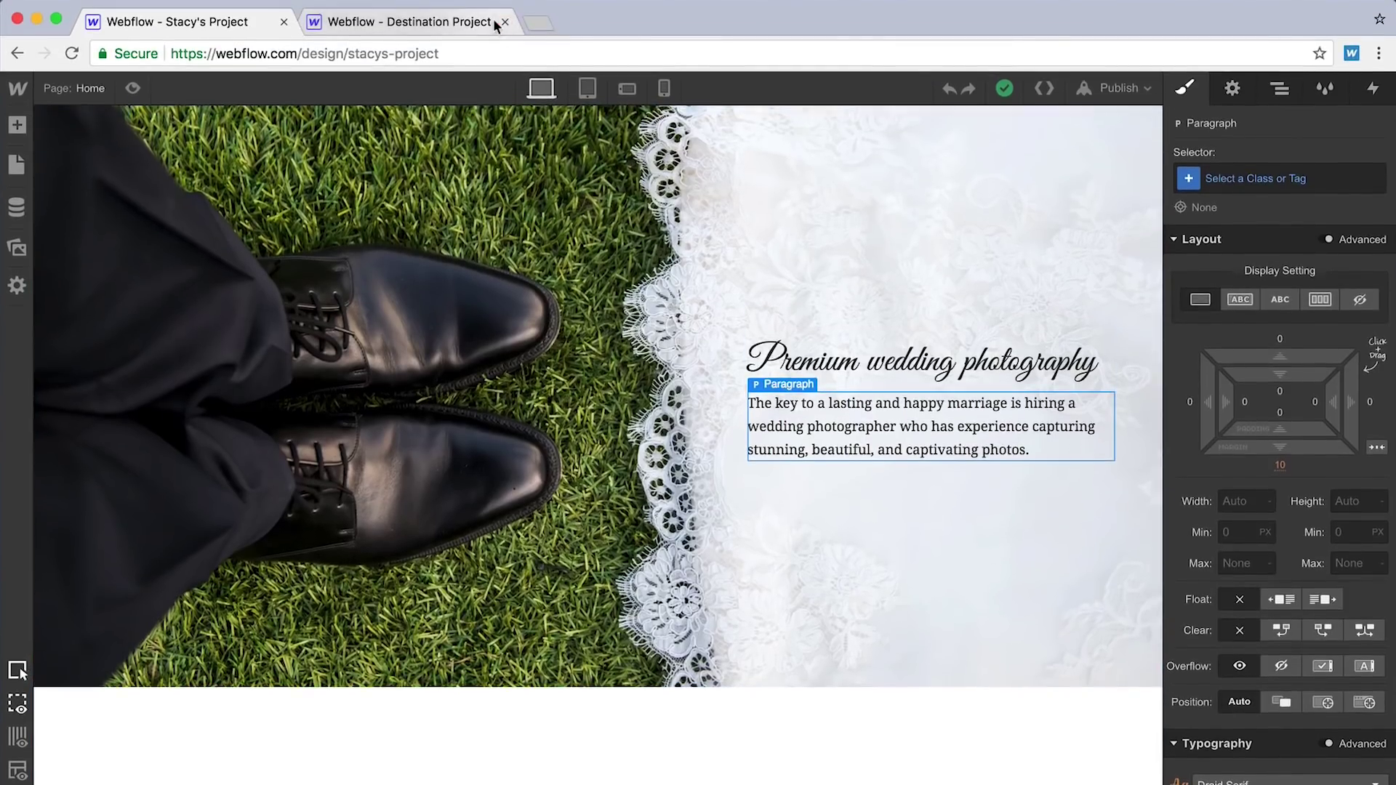
# - Select the wedding paragraph, target All Paragraphs, and lower its line height from 60 to 38 px
pyautogui.click(494, 21)
pyautogui.click(519, 96)
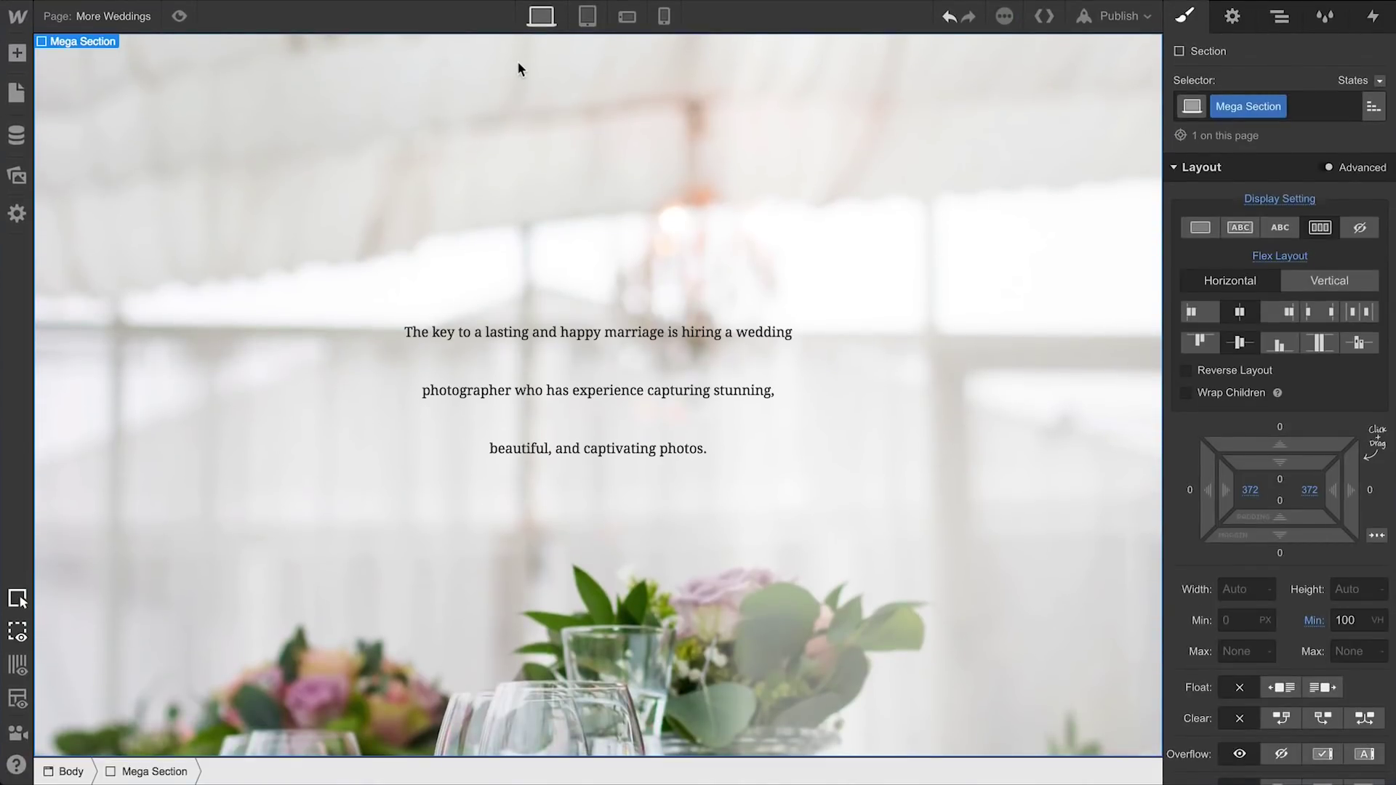
pyautogui.click(640, 353)
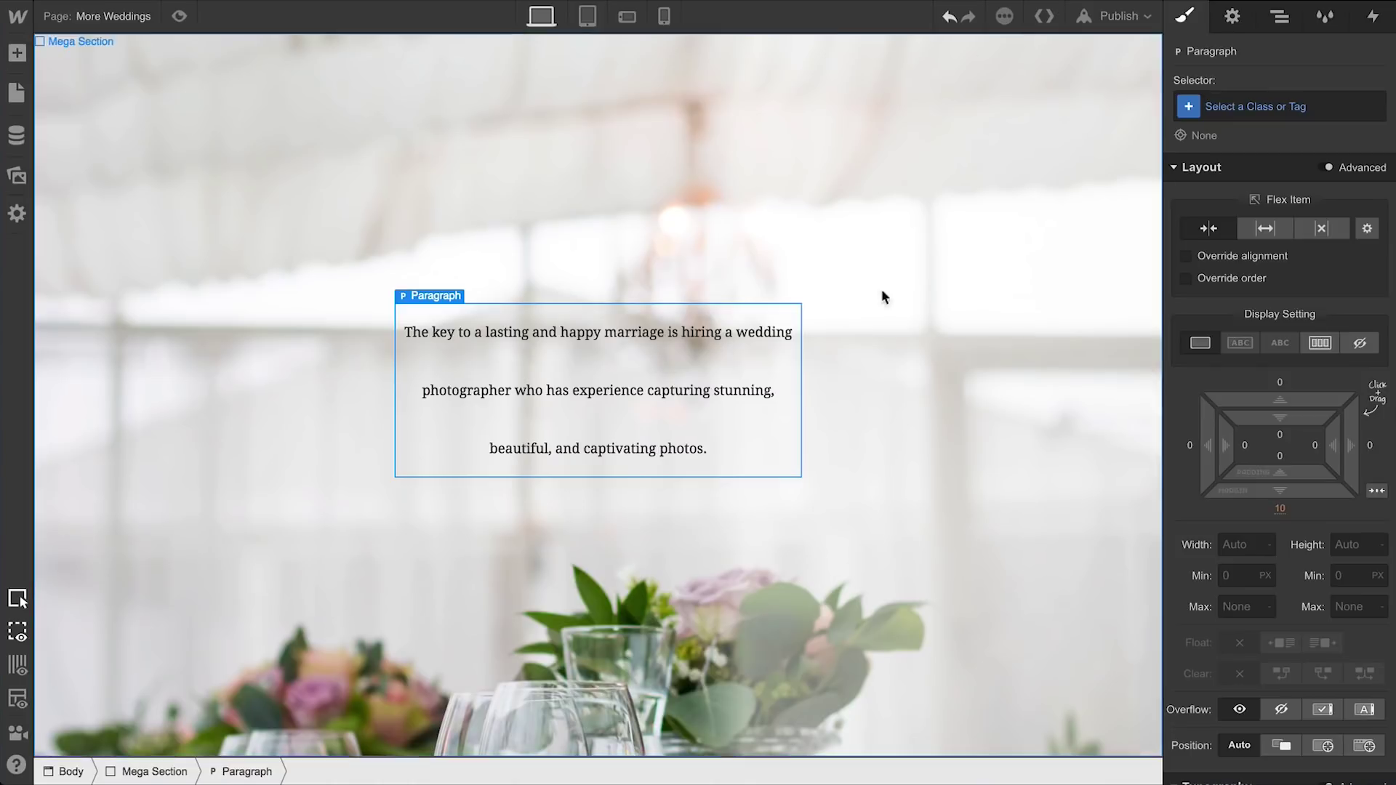
pyautogui.click(1231, 117)
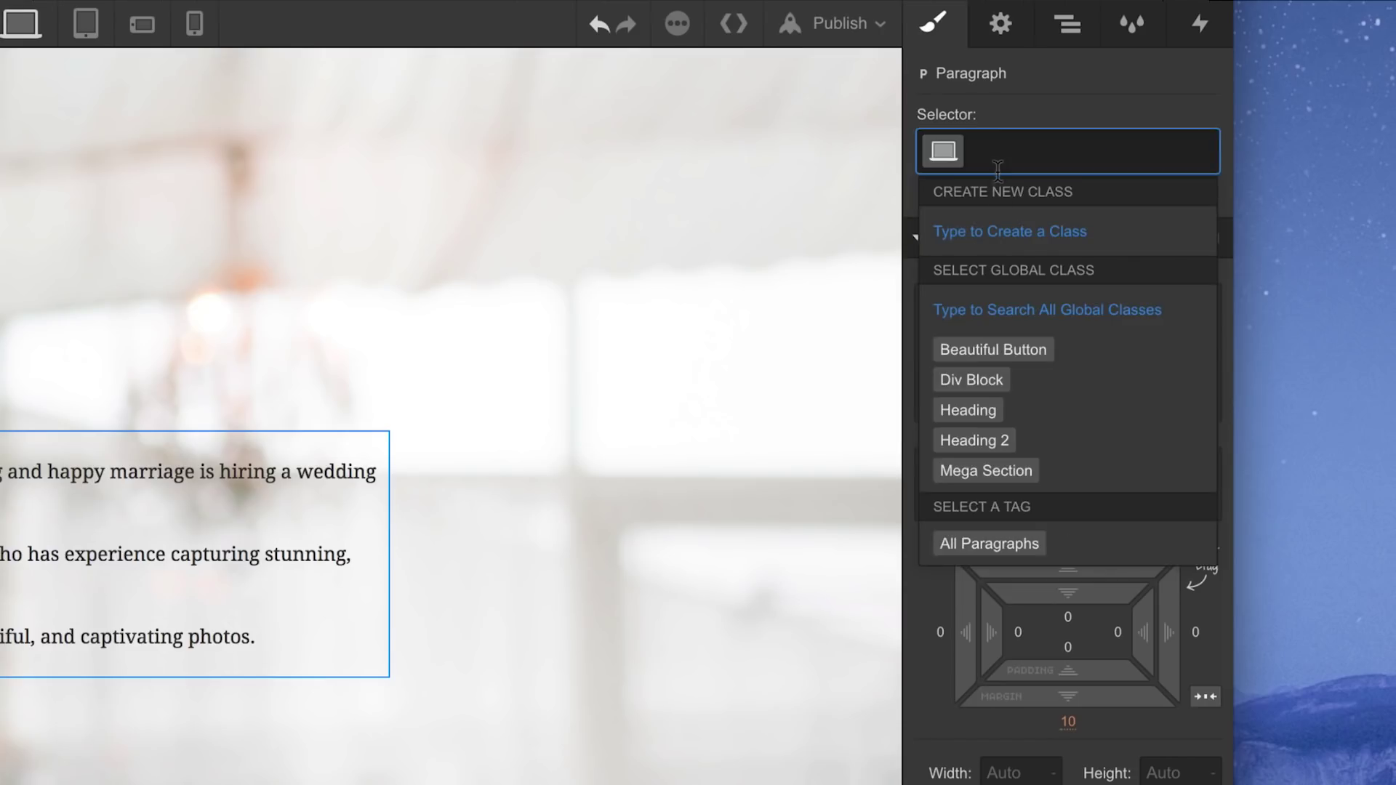
pyautogui.click(1026, 532)
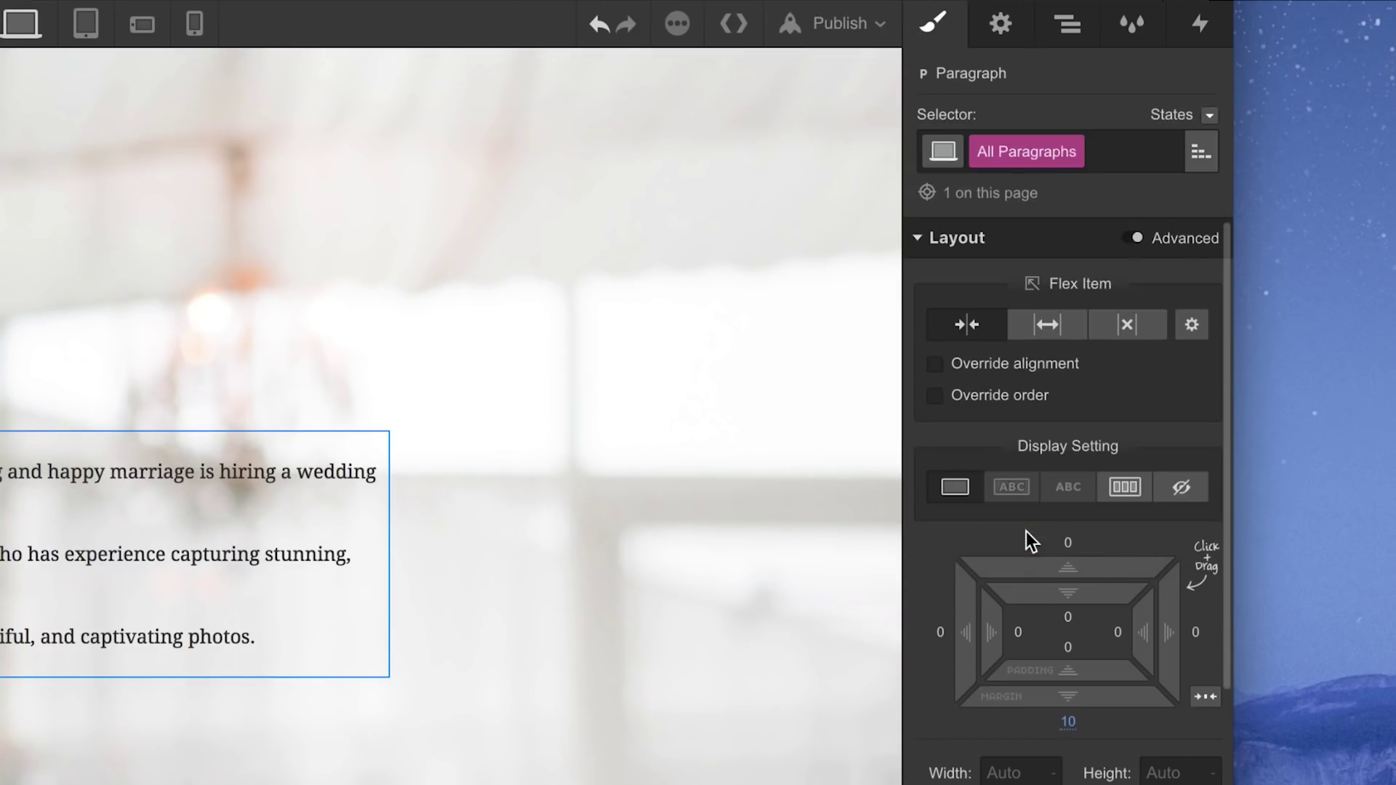
pyautogui.scroll(-10, 1027, 535)
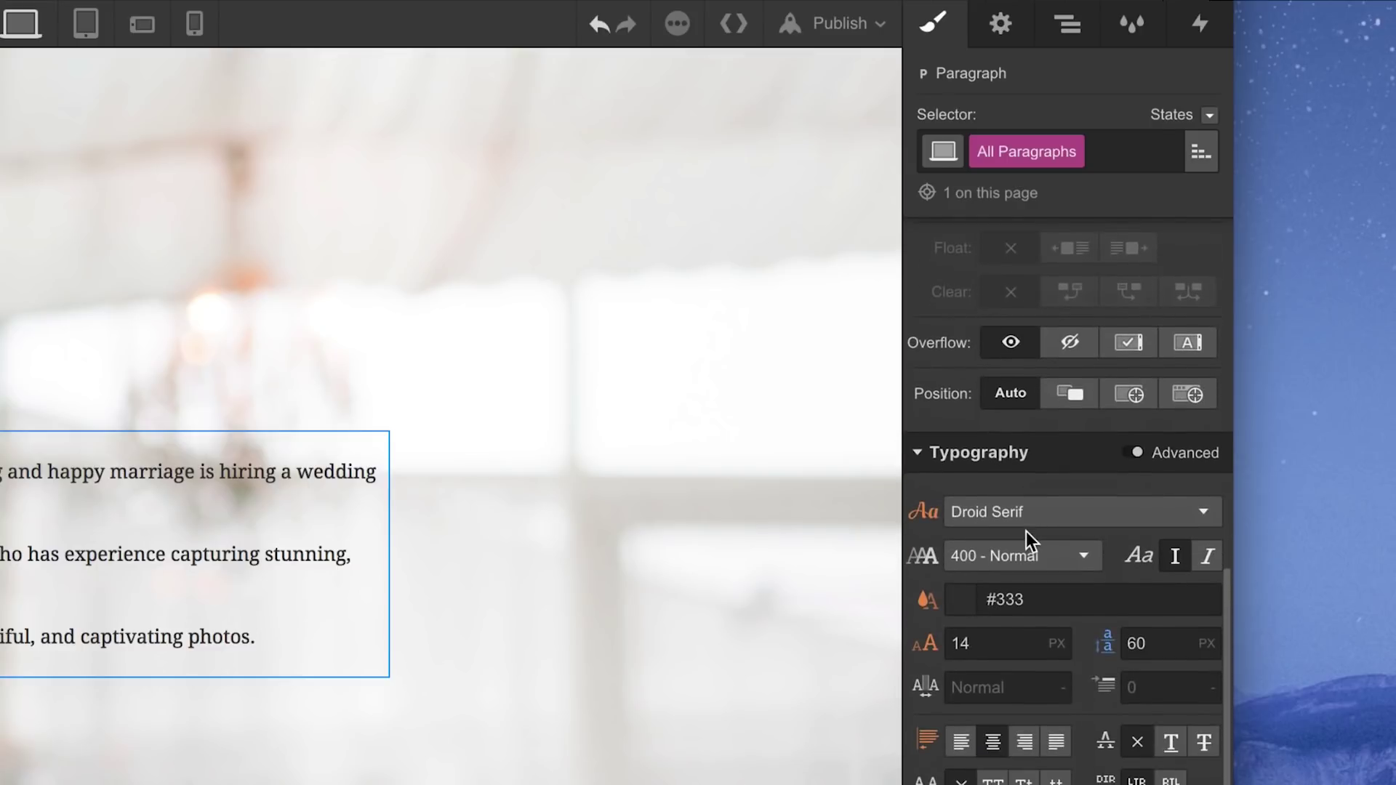
pyautogui.click(1165, 644)
pyautogui.press('Down')
pyautogui.press('Down')
pyautogui.press('Down')
pyautogui.press('Down')
pyautogui.press('Down')
pyautogui.press('Down')
pyautogui.press('Down')
pyautogui.press('Down')
pyautogui.press('Down')
pyautogui.press('Down')
pyautogui.press('Down')
pyautogui.press('Down')
pyautogui.press('Down')
pyautogui.press('Down')
pyautogui.press('Down')
pyautogui.press('Down')
pyautogui.press('Down')
pyautogui.press('Down')
pyautogui.press('Down')
pyautogui.press('Down')
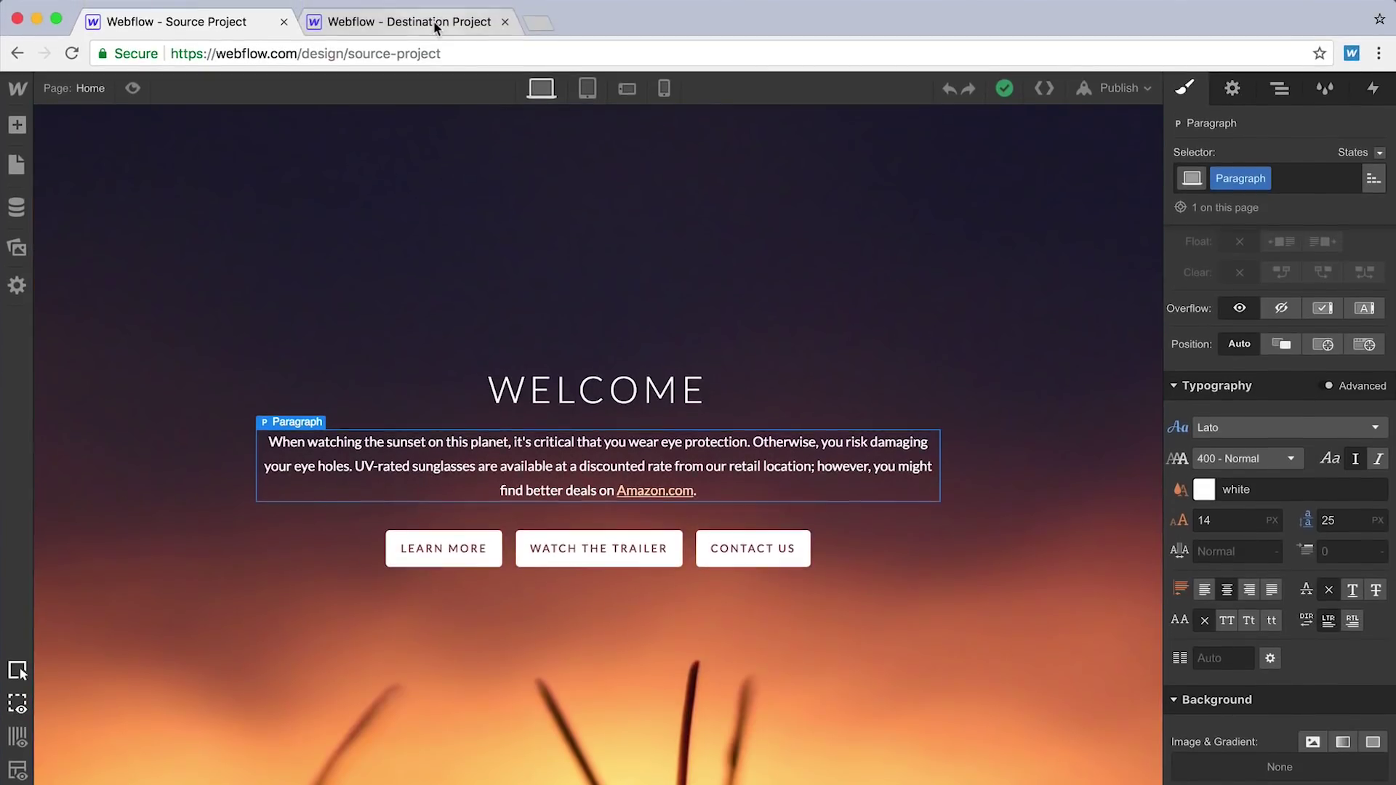
# - Paste the copied paragraph beneath the WELCOME heading and scroll down to review the page
pyautogui.click(437, 23)
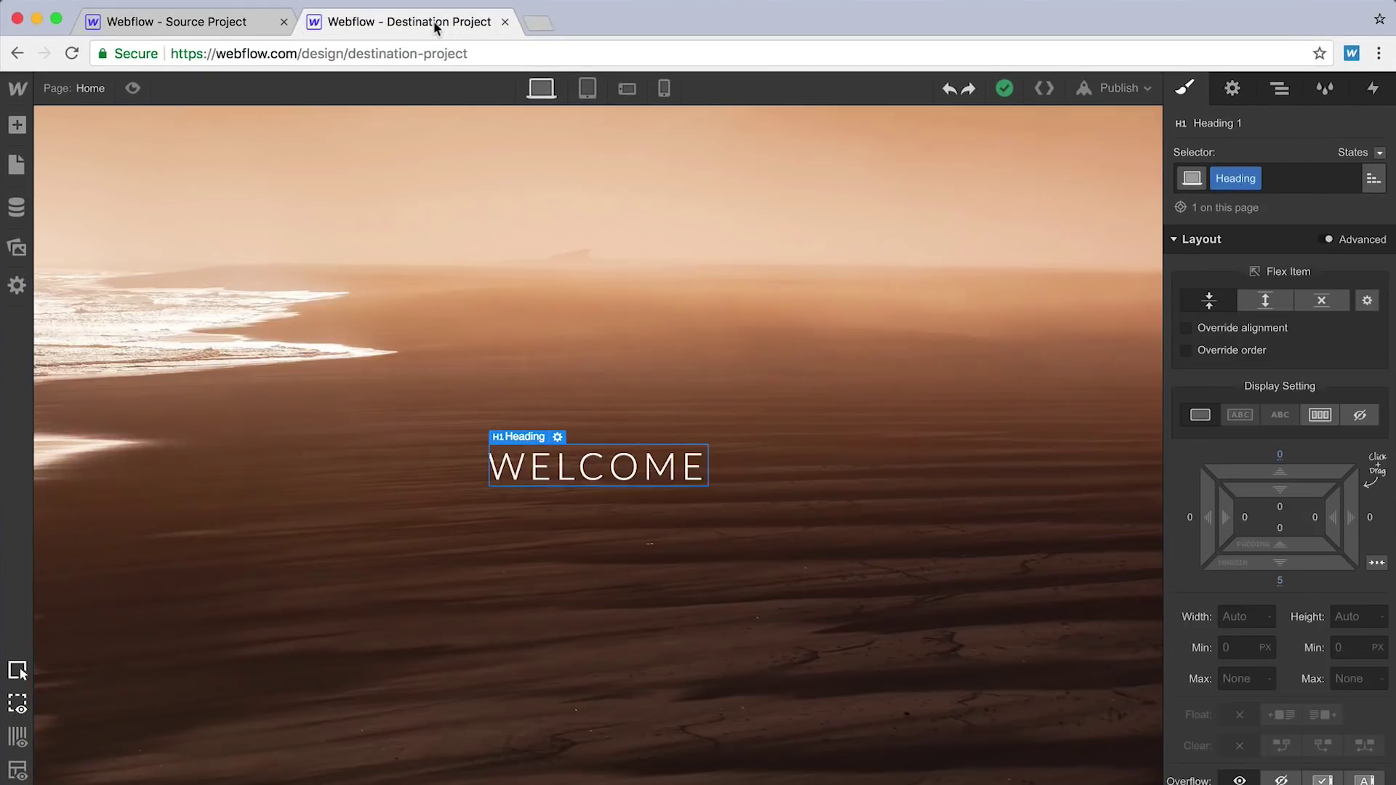
pyautogui.write("When watching the sunset on this planet, it's critical that you wear eye protection. Otherwise, you risk damaging your eye holes. UV-rated sunglasses are available at a discounted rate from our retail location; however, you might find better deals on Amazon.com.")
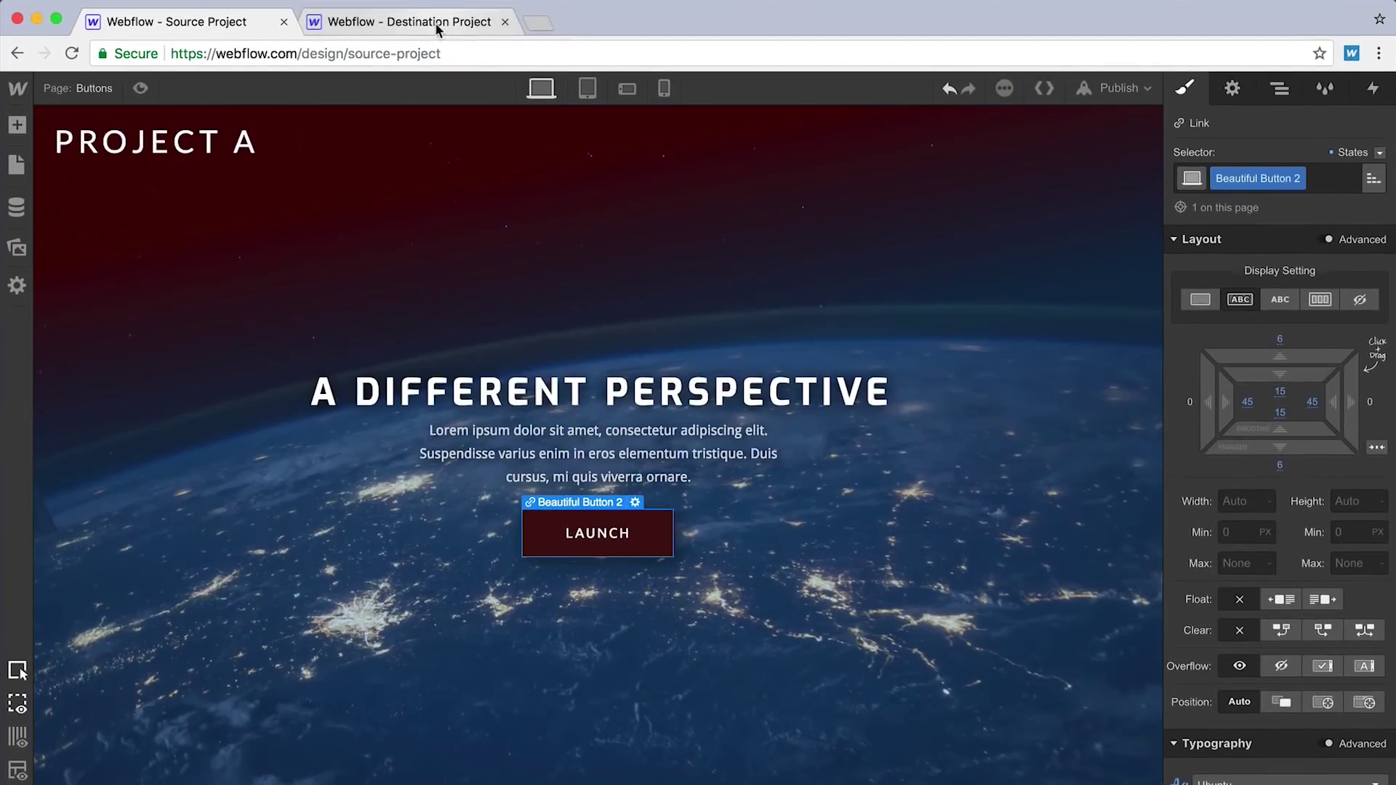
pyautogui.click(436, 22)
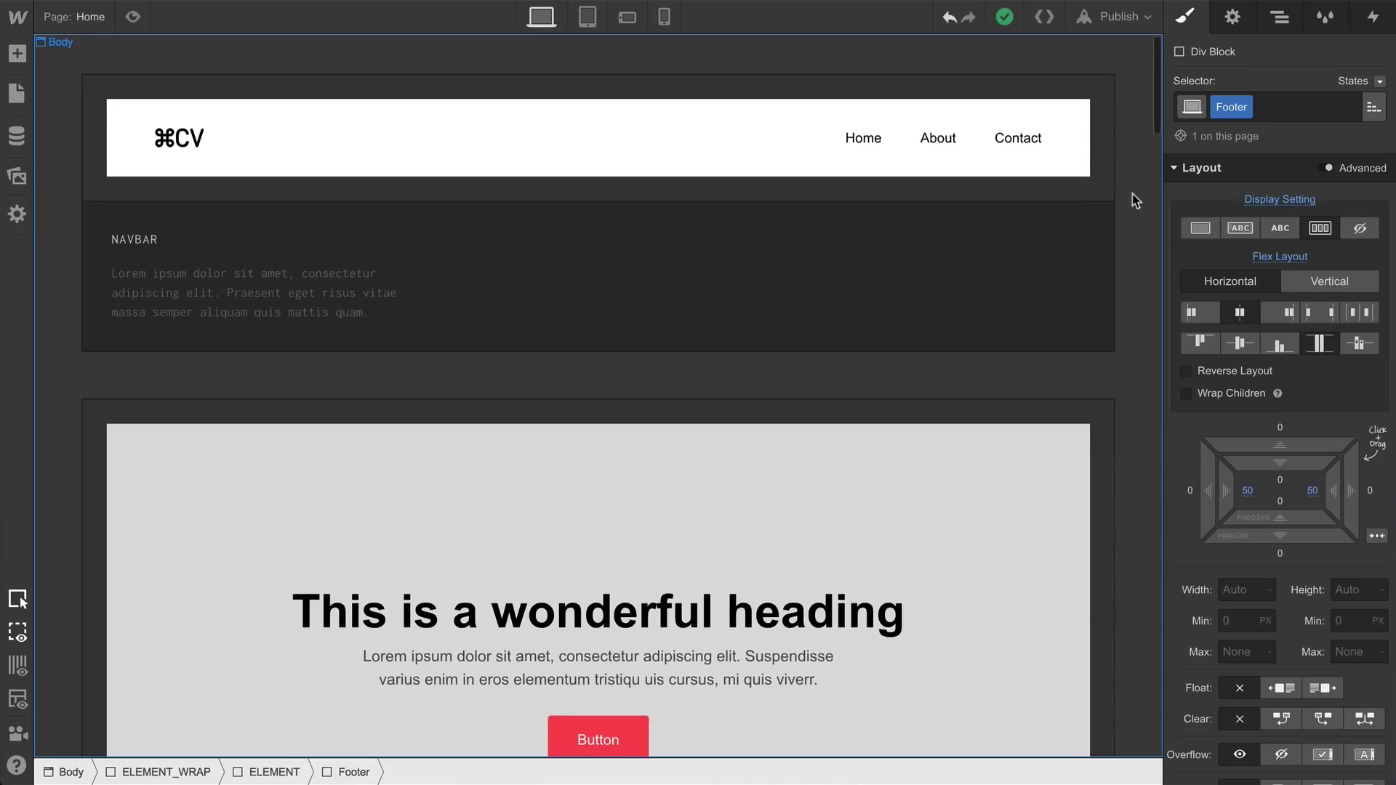
pyautogui.scroll(-12, 1136, 201)
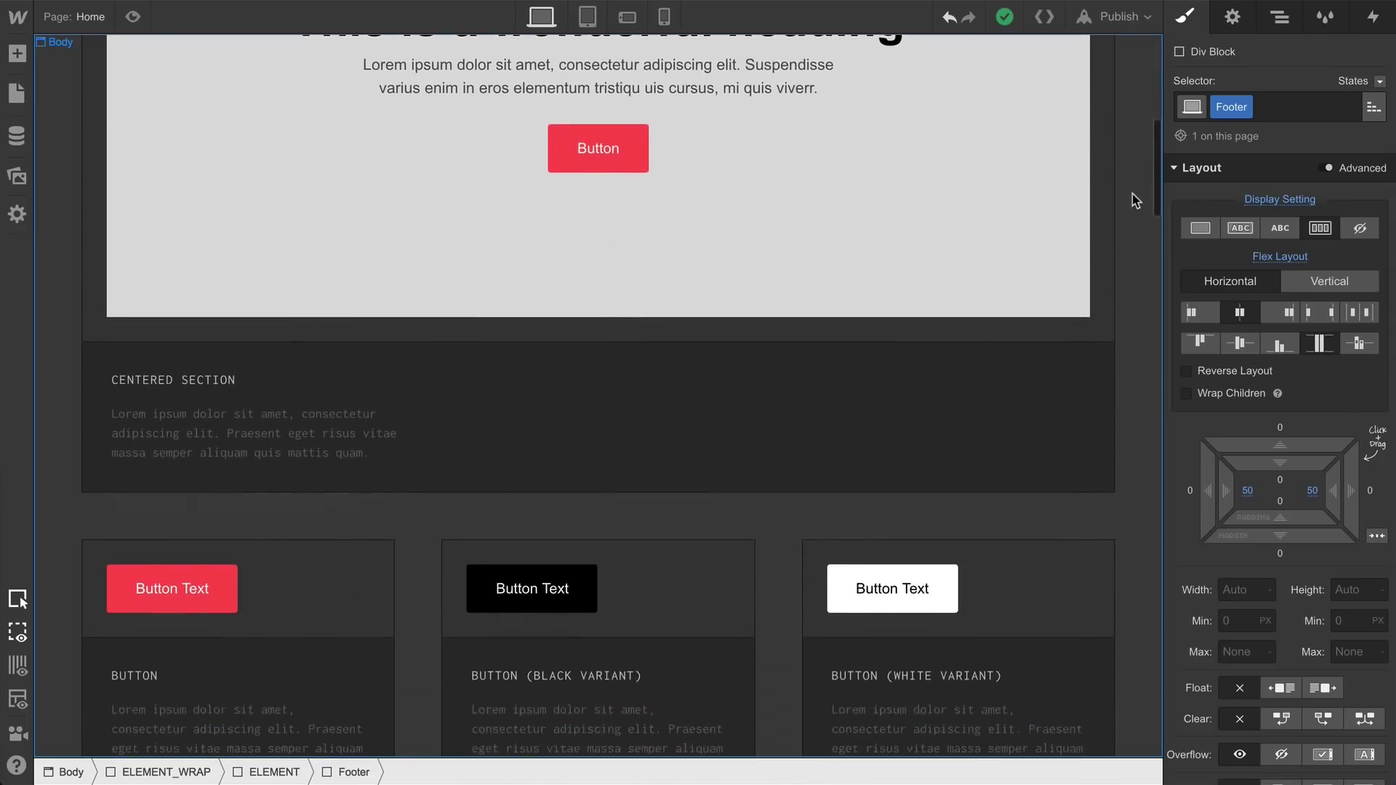
pyautogui.scroll(-15, 1135, 201)
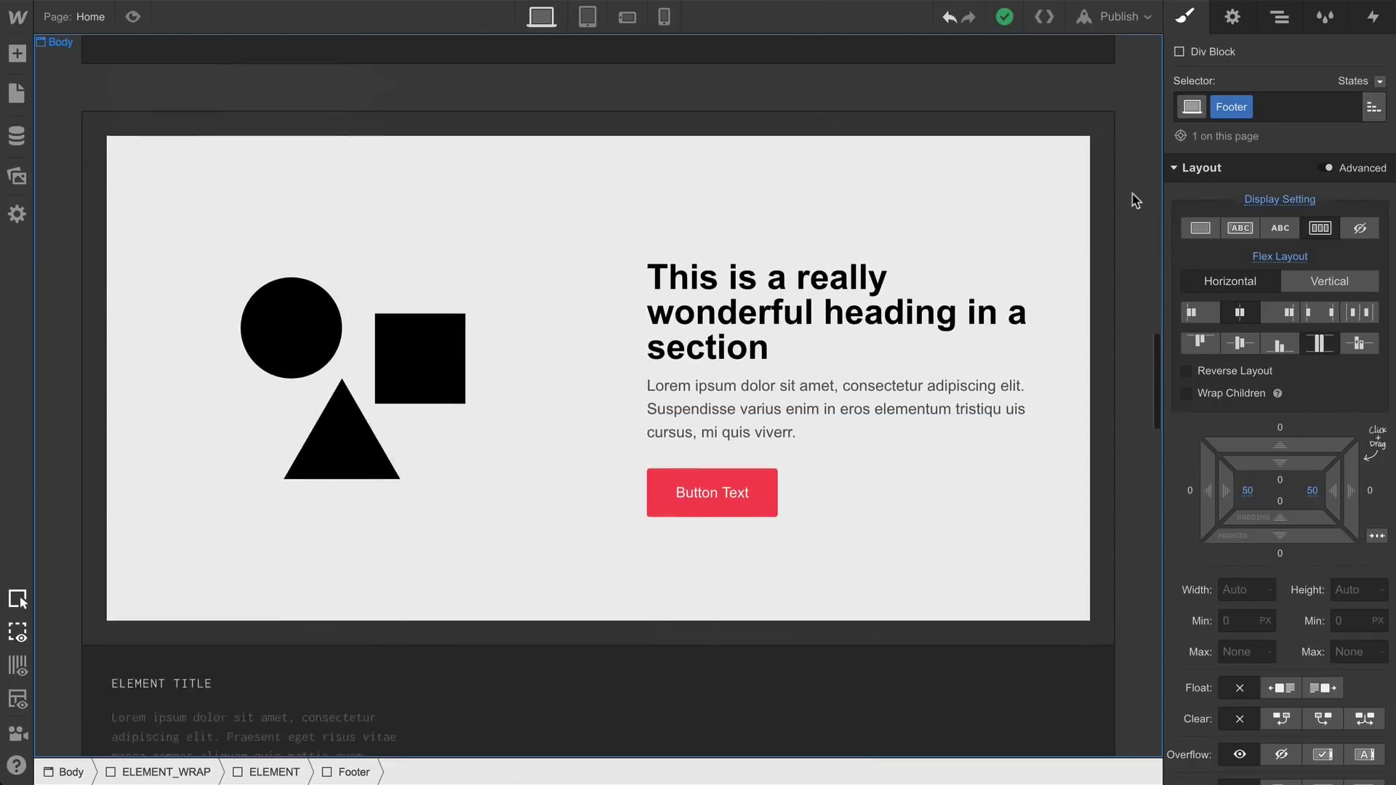
pyautogui.scroll(-14, 1136, 201)
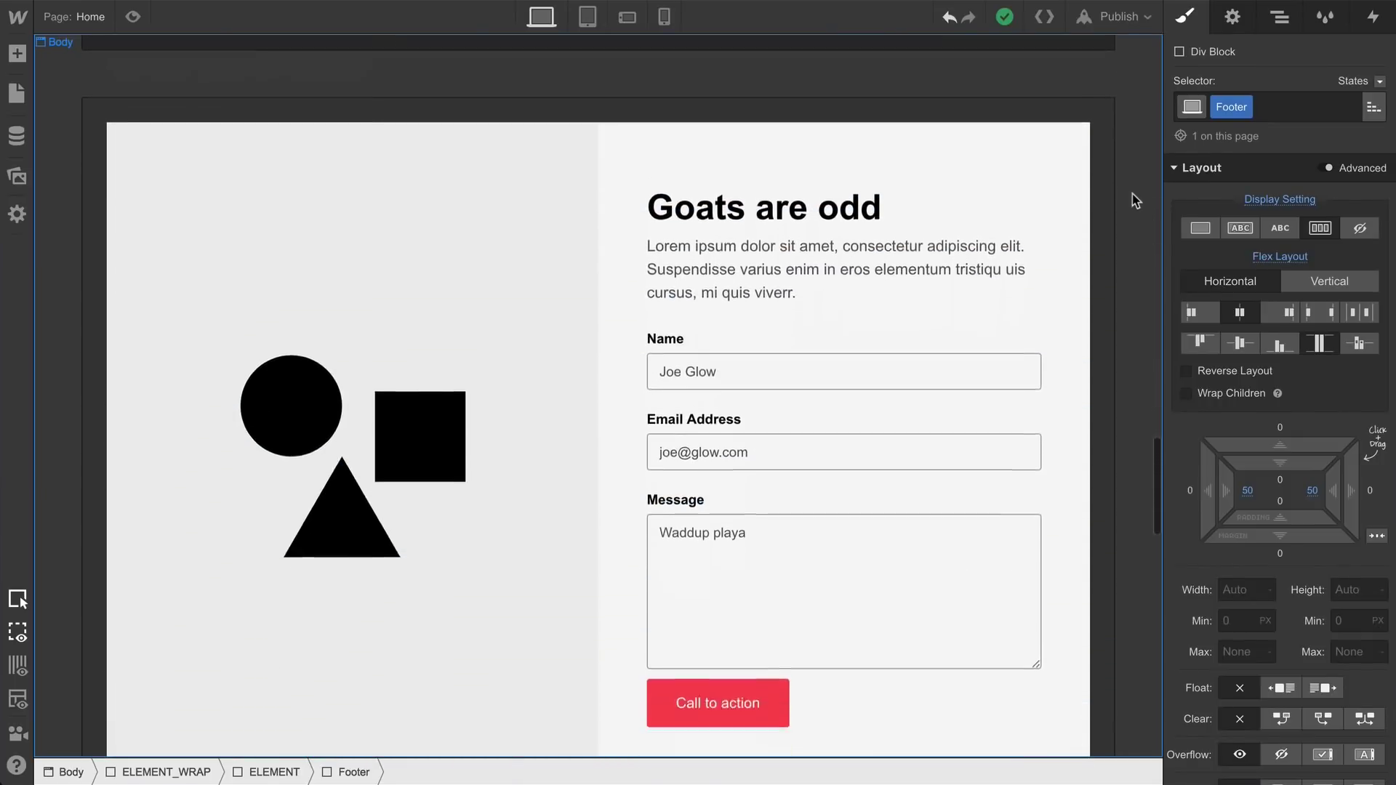